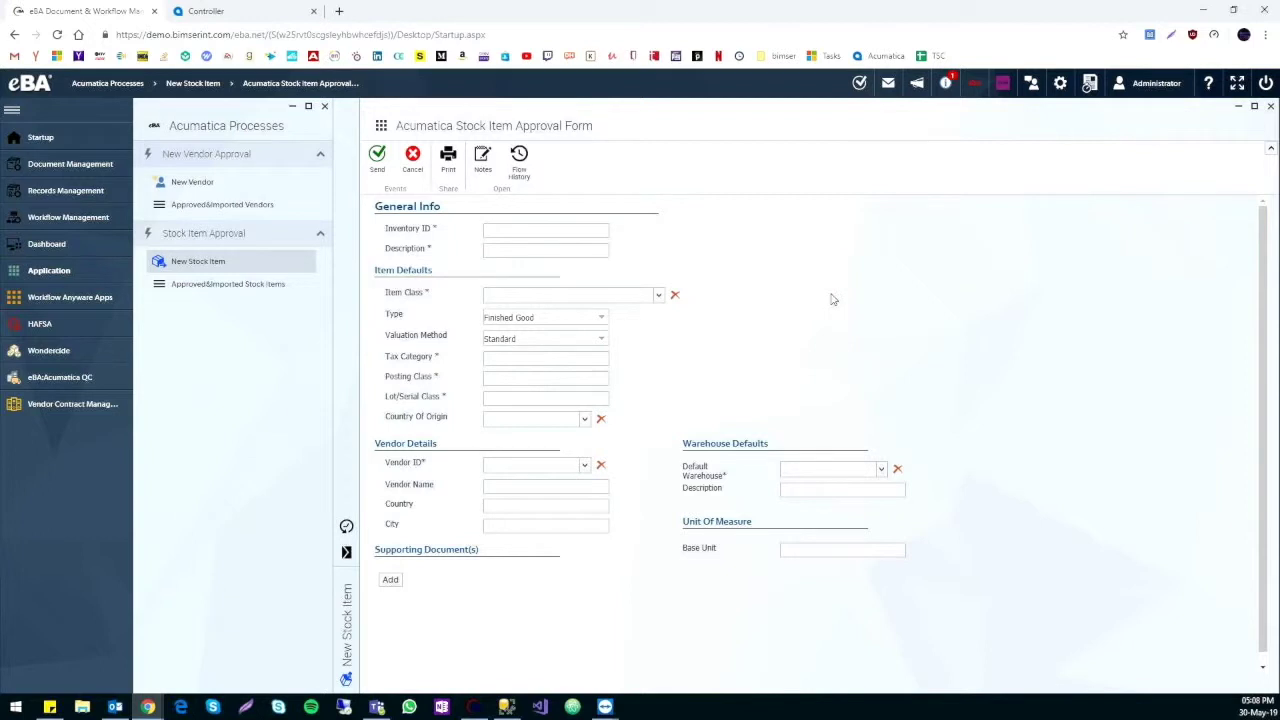
# Step: Enter EBATESTING as the Inventory ID of the new stock item
pyautogui.click(533, 226)
pyautogui.write('EBATEST1')
pyautogui.write('NG')
pyautogui.hotkey('ctrl', 'a')
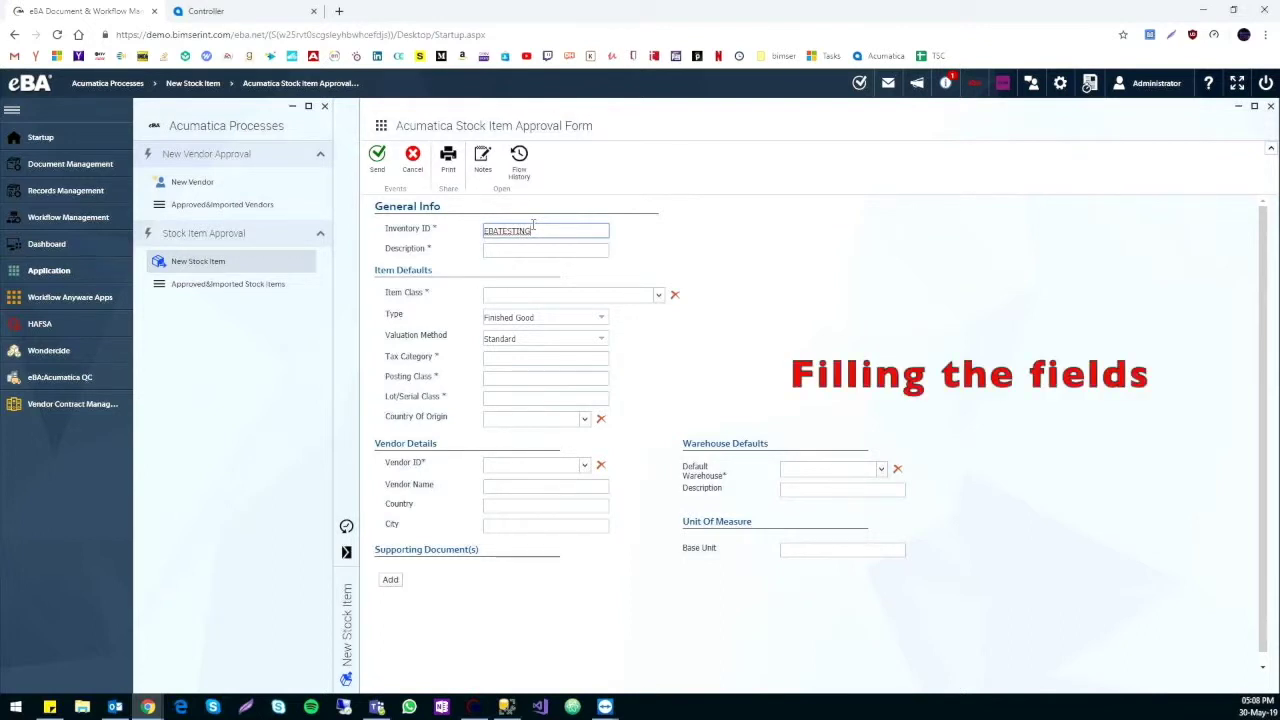
pyautogui.moveTo(553, 232); pyautogui.dragTo(440, 243)
pyautogui.click(578, 231)
pyautogui.doubleClick(573, 232)
# Step: Add the description 'Testing Stock Item Process' and choose item class ALLOTHER
pyautogui.click(563, 250)
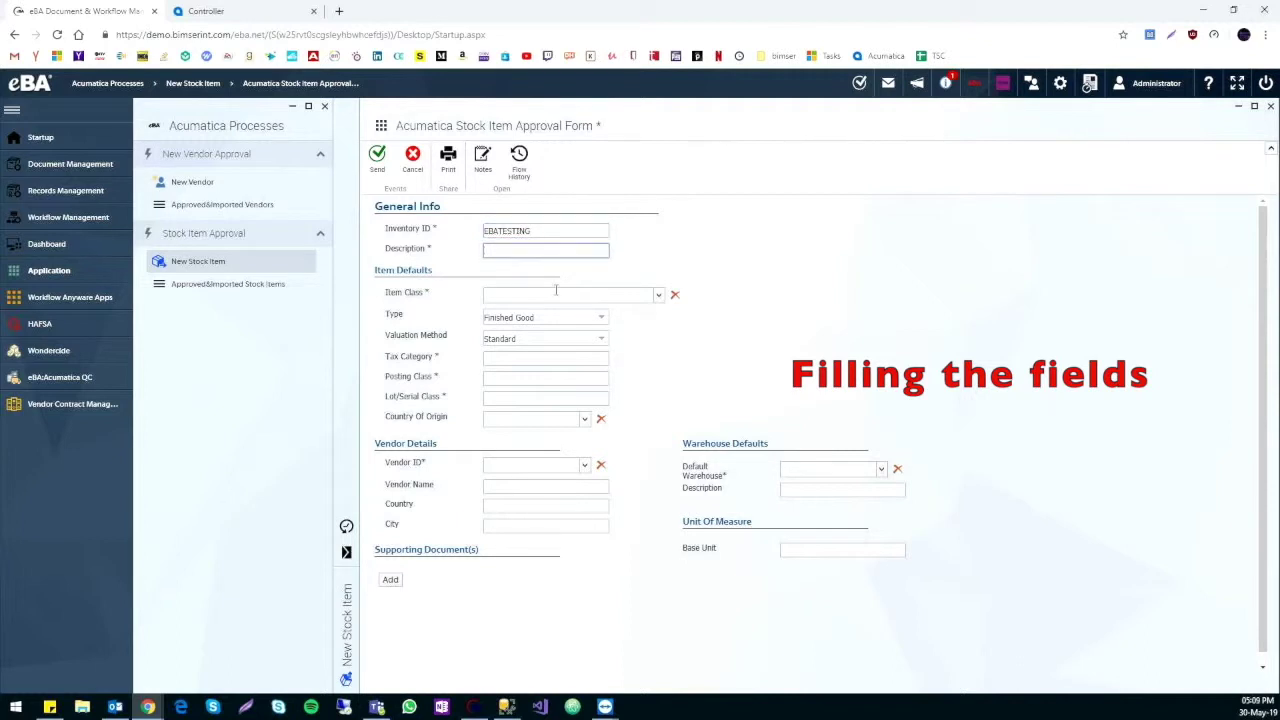
pyautogui.write('Testing Stock Item Process')
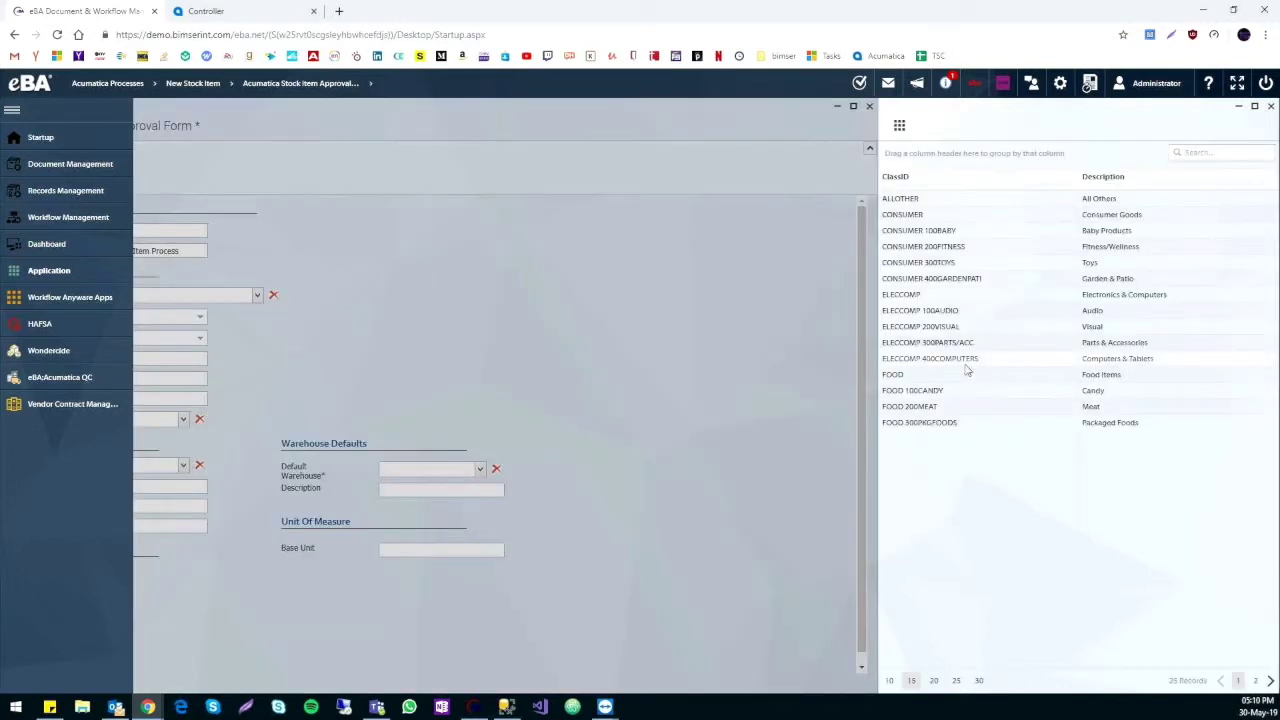
pyautogui.click(937, 199)
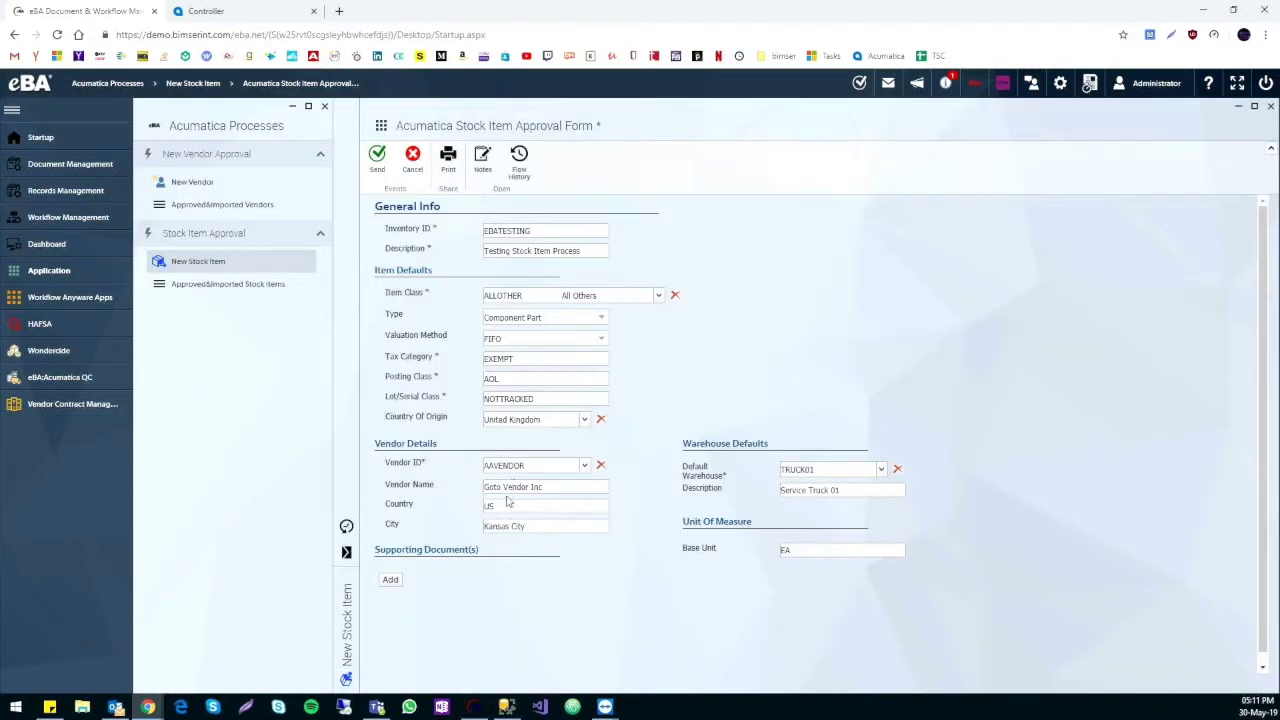
# Step: Add Sample.pdf under Supporting Documents with category Specification and save the attachment
pyautogui.click(393, 581)
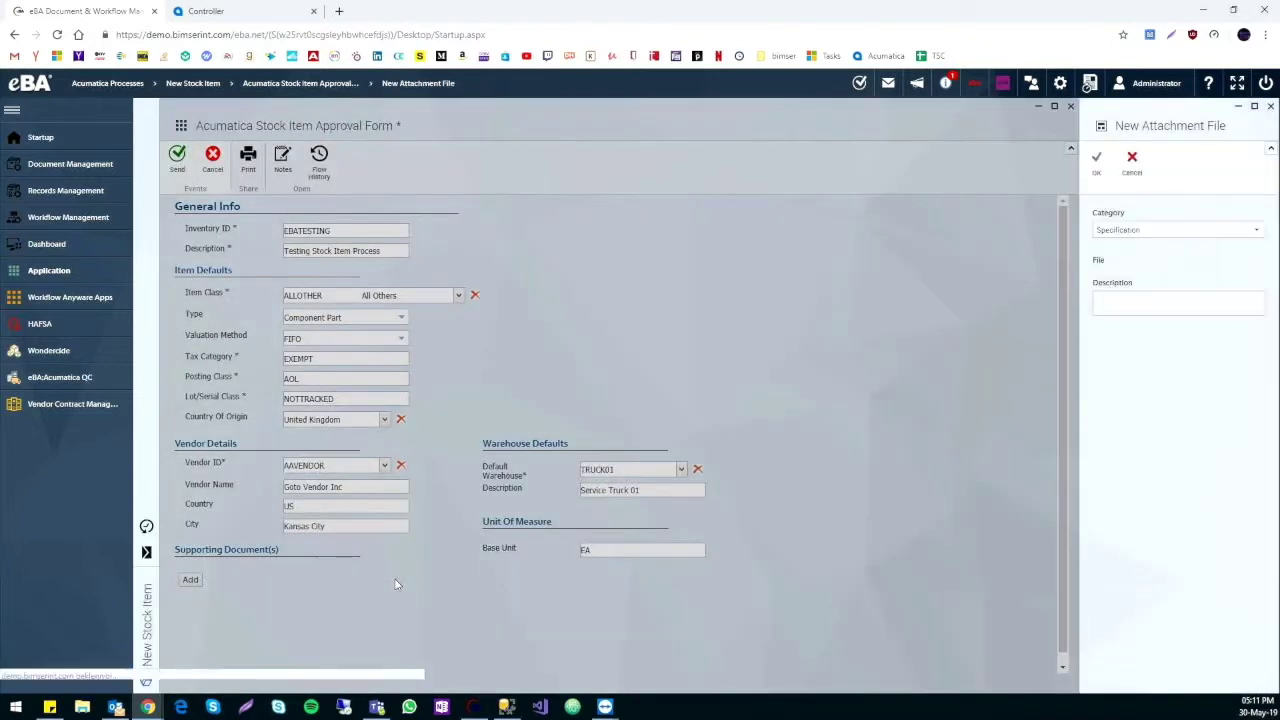
pyautogui.click(1145, 229)
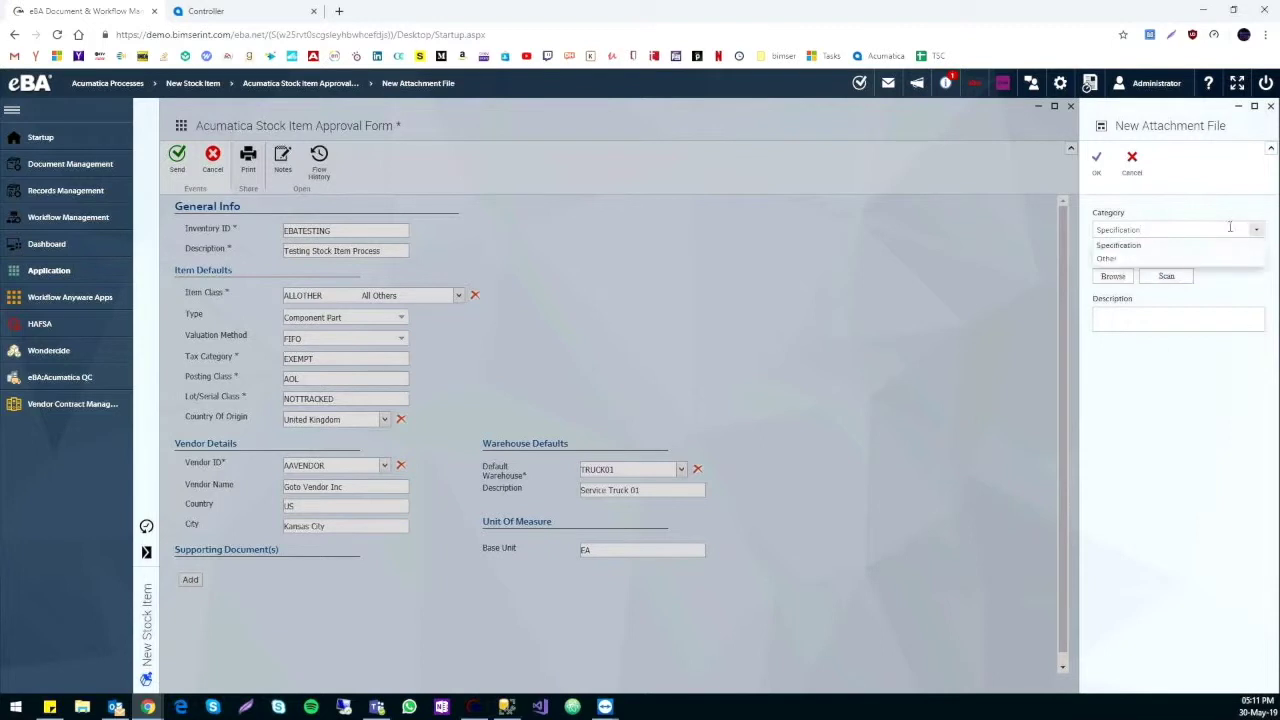
pyautogui.click(1128, 246)
pyautogui.click(1113, 276)
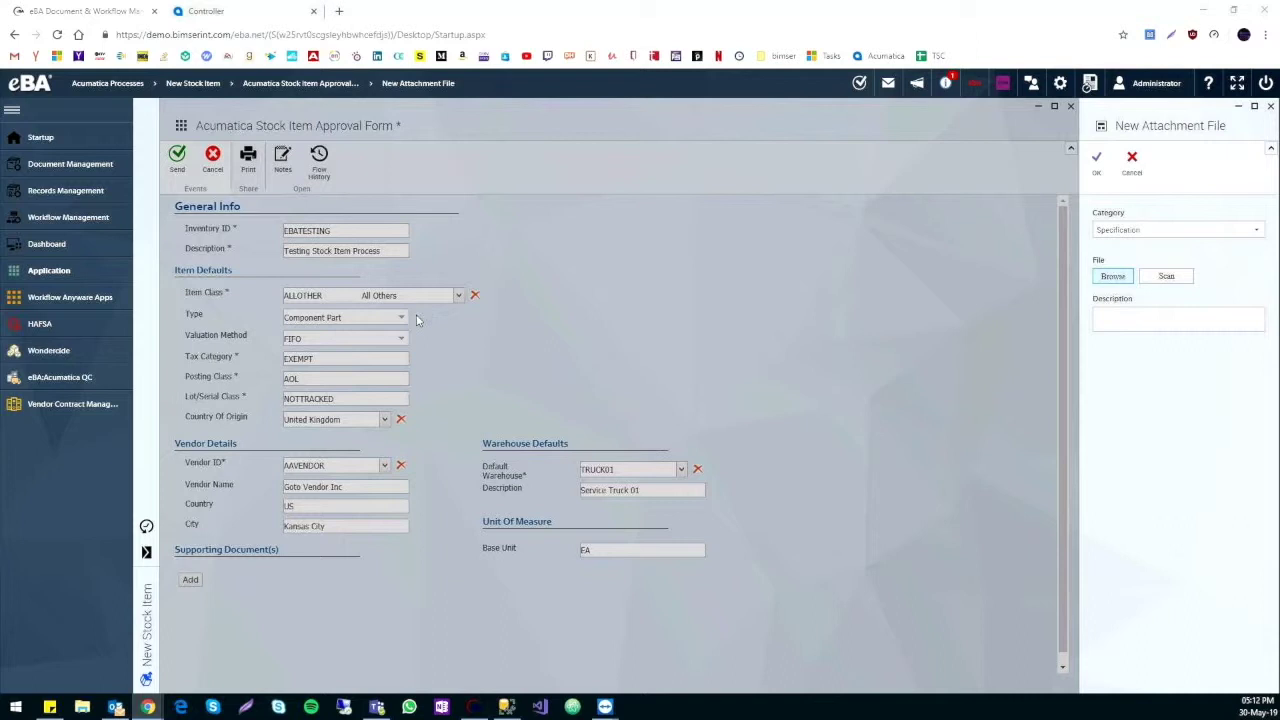
pyautogui.click(158, 231)
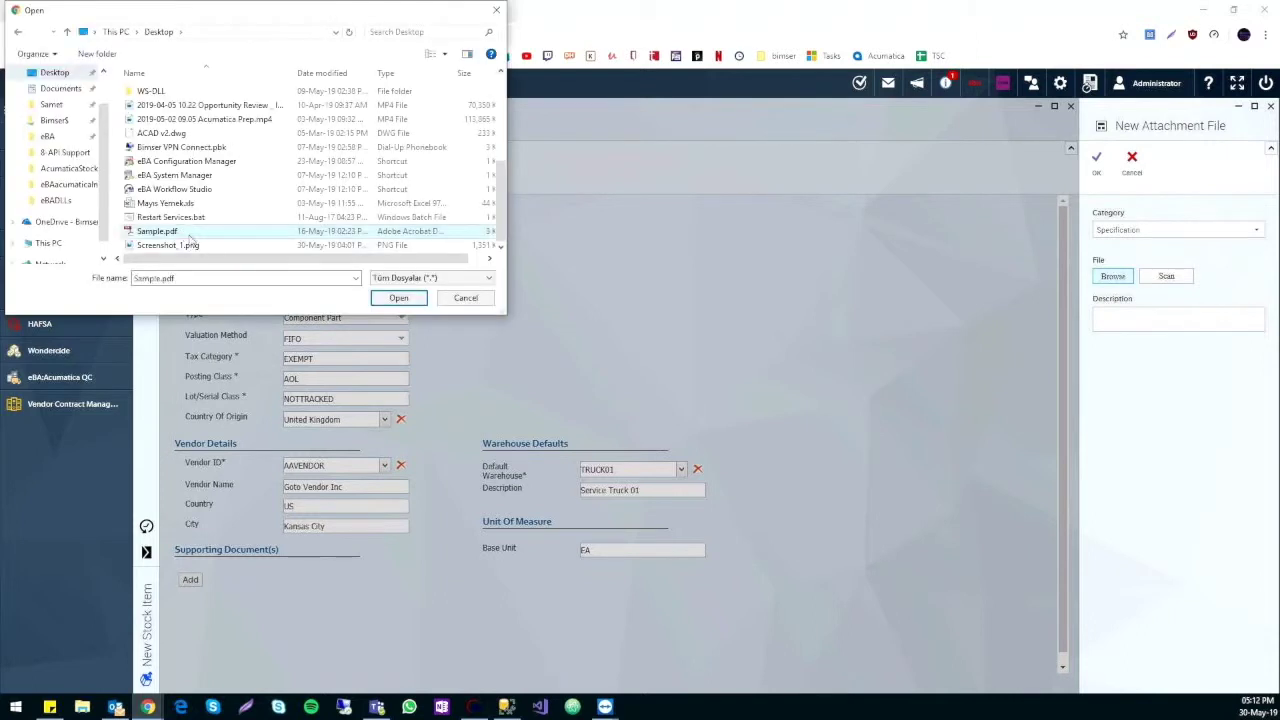
pyautogui.click(398, 297)
pyautogui.click(1096, 163)
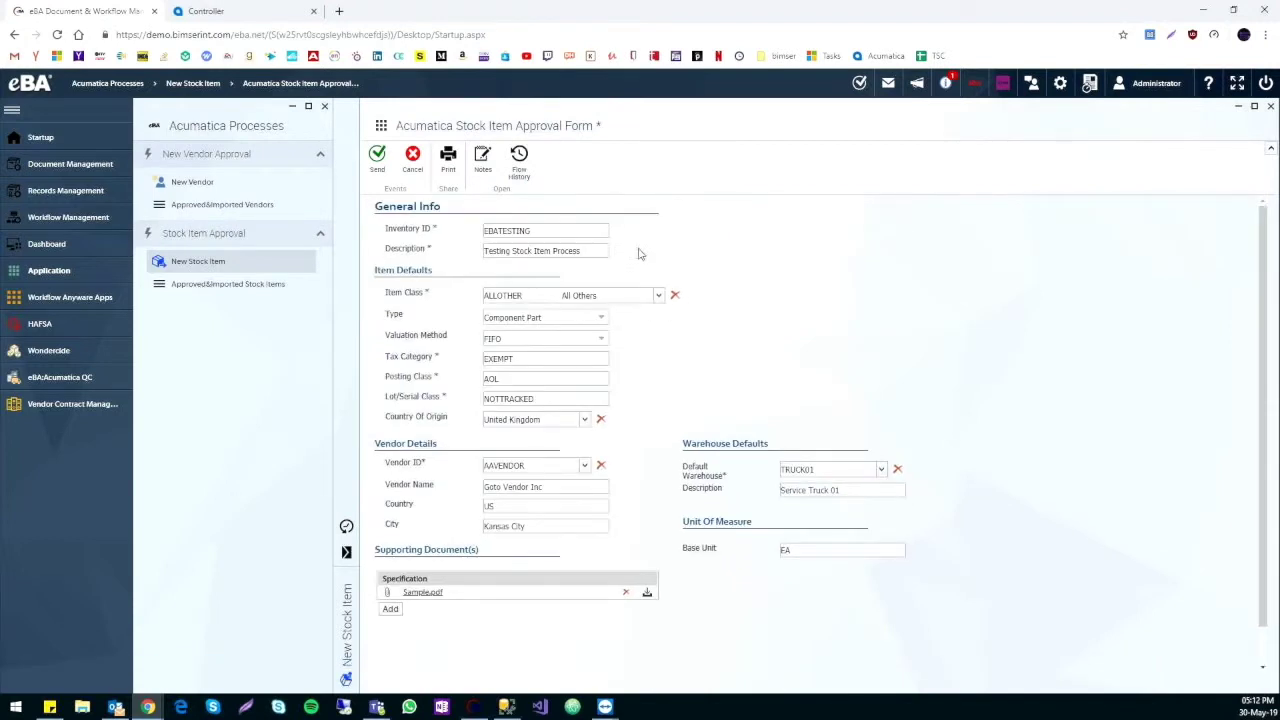
# Step: Send the EBATESTING request, then open the approver's Stock Item Approval list
pyautogui.click(381, 163)
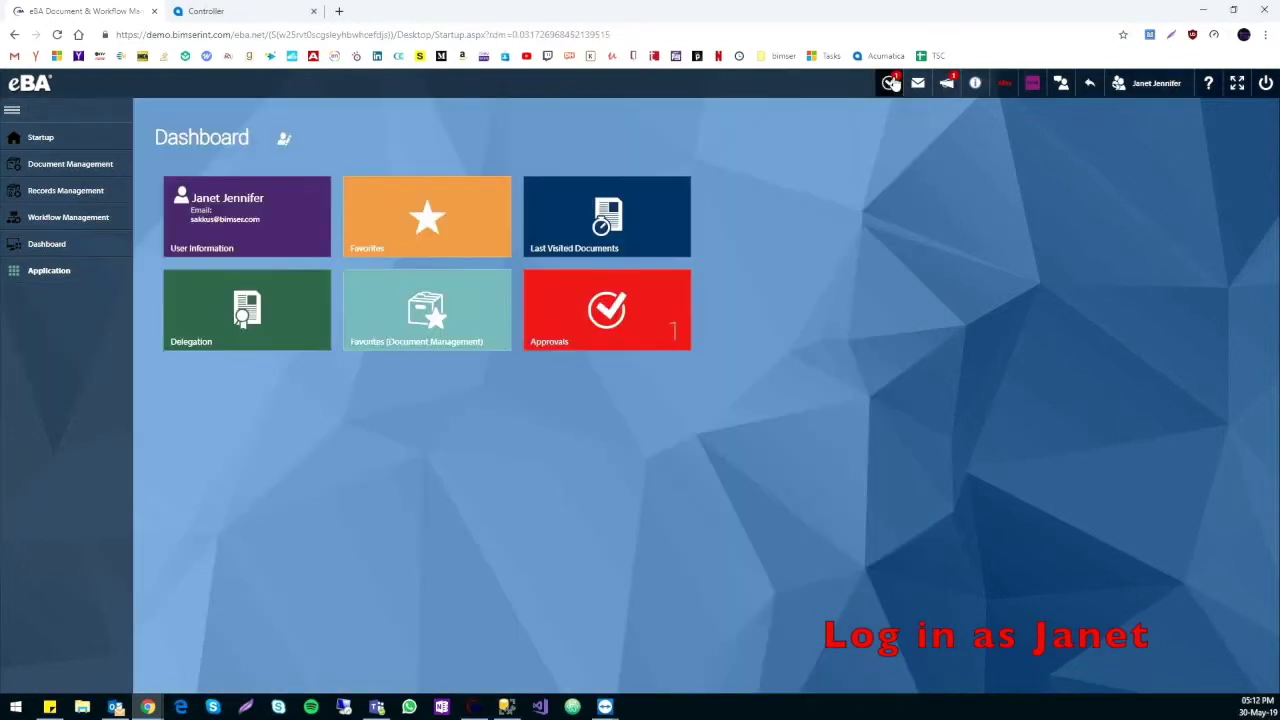
pyautogui.click(890, 83)
pyautogui.click(238, 250)
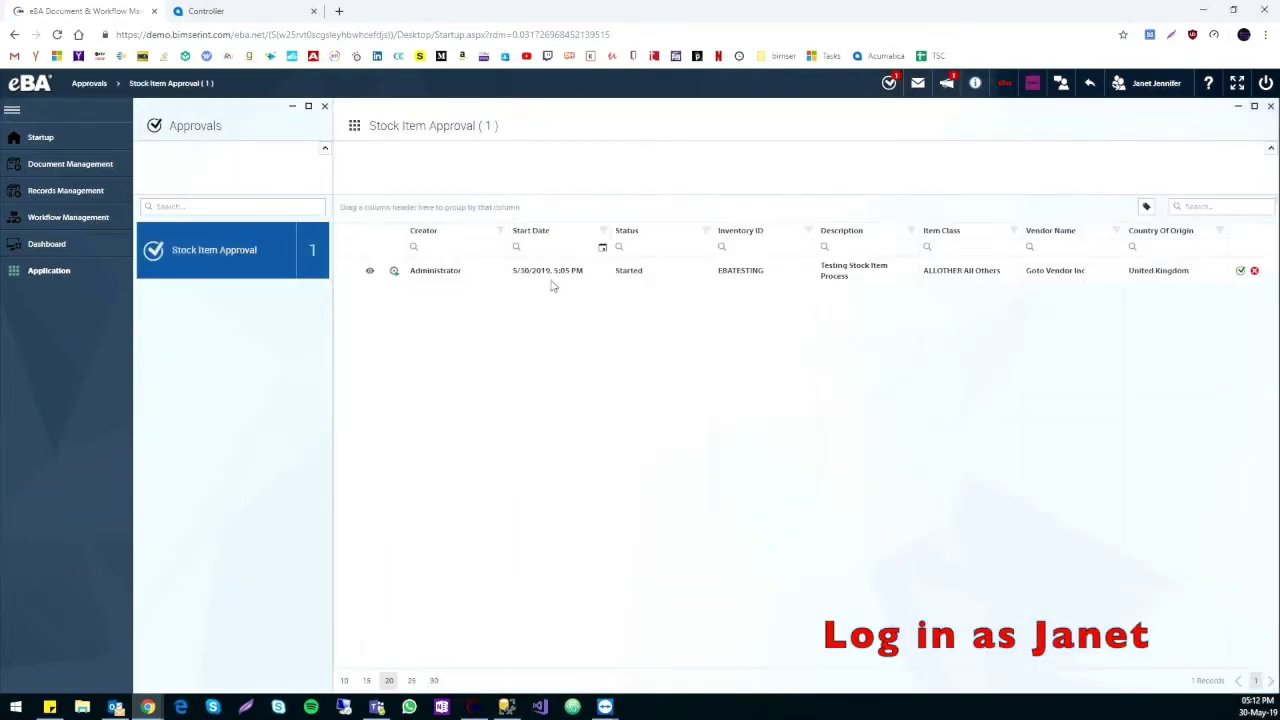
# Step: Open the EBATESTING request full width, review its Approvers, and approve it
pyautogui.click(525, 268)
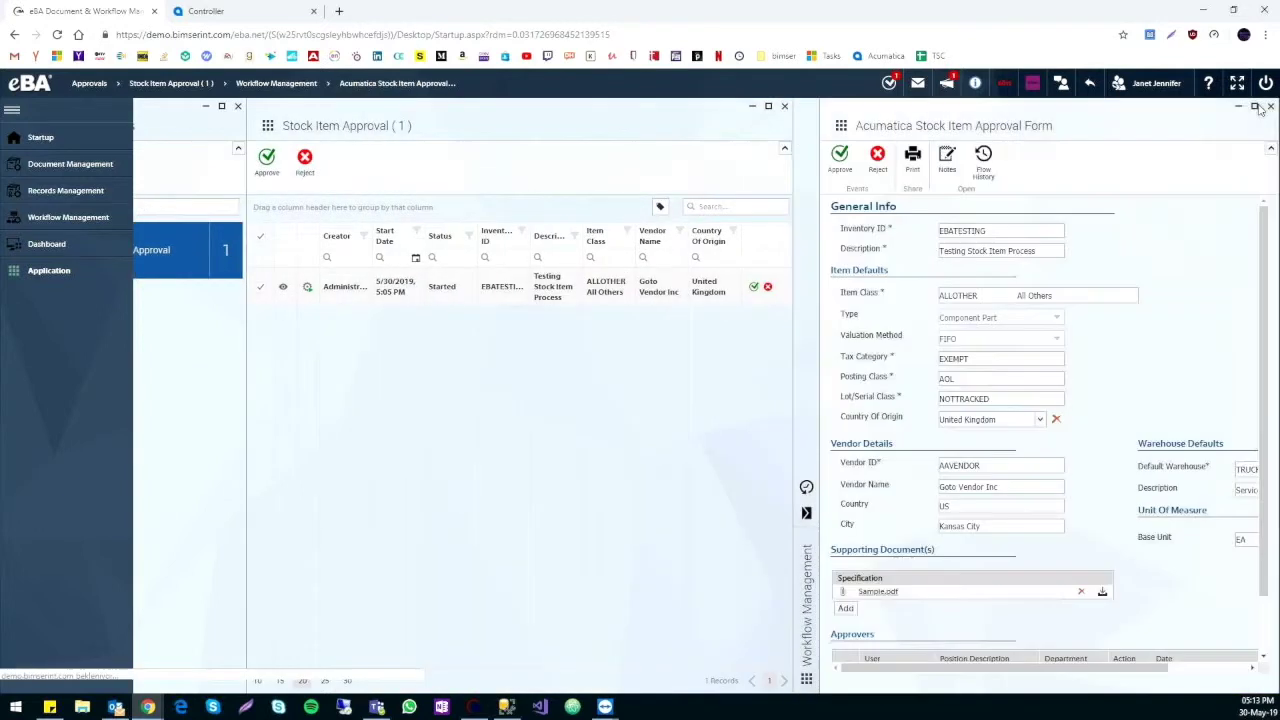
pyautogui.click(1256, 106)
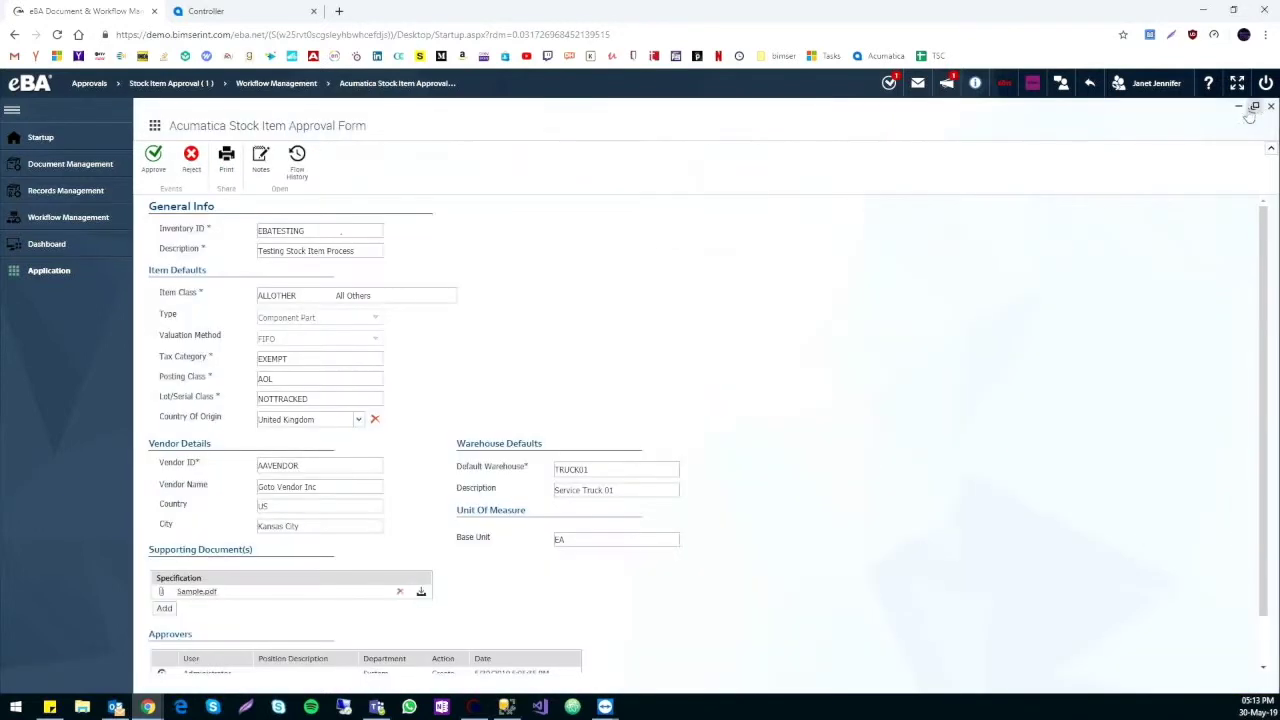
pyautogui.scroll(-1, 287, 573)
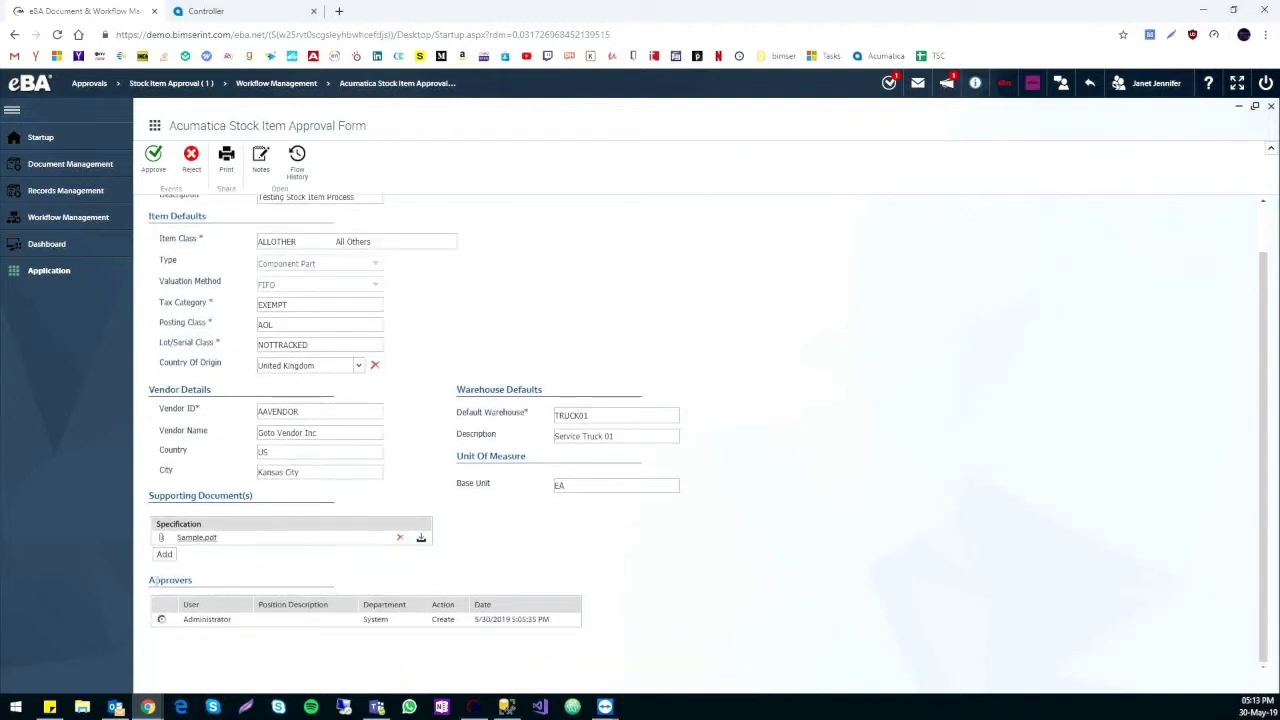
pyautogui.moveTo(149, 580); pyautogui.dragTo(193, 582)
pyautogui.click(198, 587)
pyautogui.scroll(1, 195, 210)
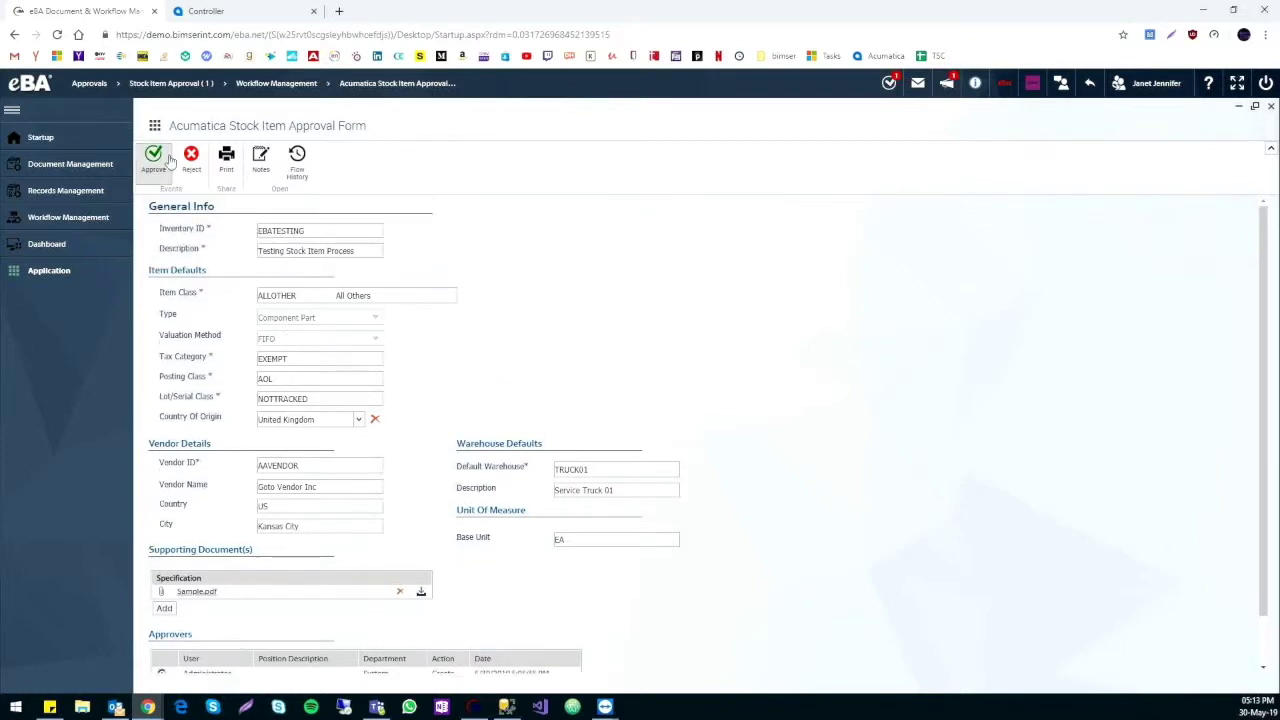
pyautogui.click(168, 160)
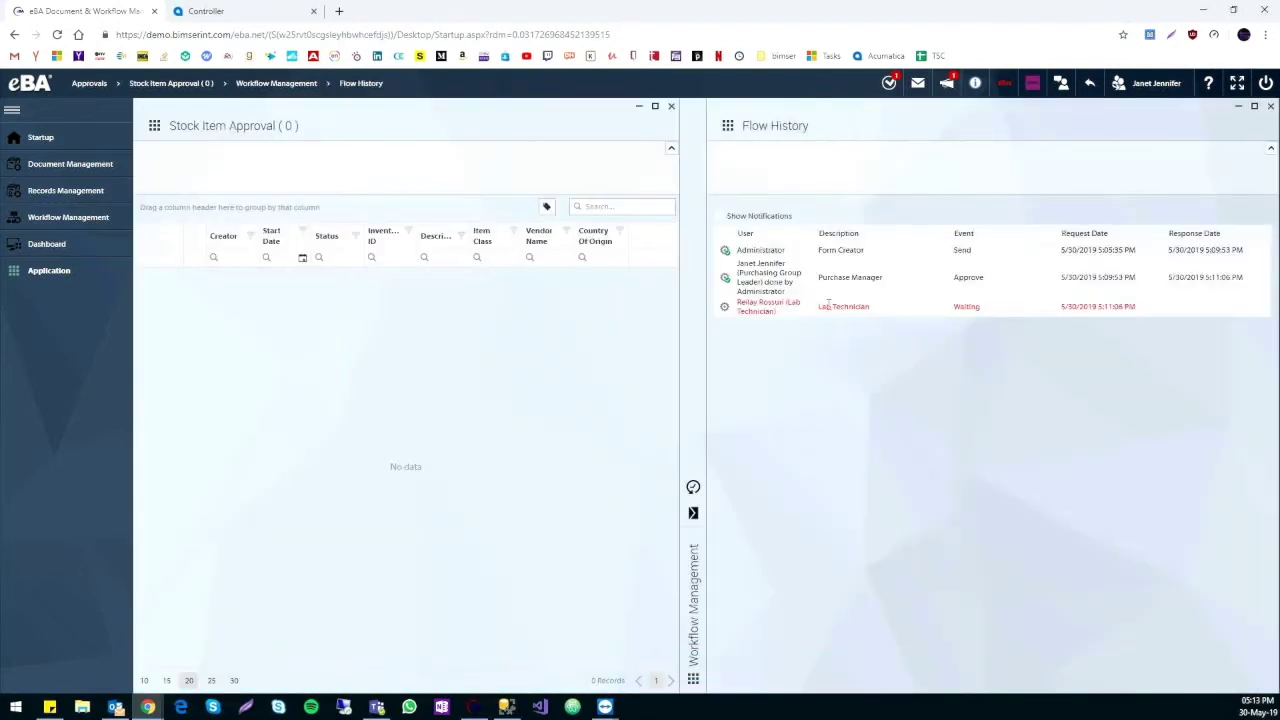
# Step: Check Flow History: Purchase Manager approved, Lab Technician step waiting
pyautogui.tripleClick(836, 277)
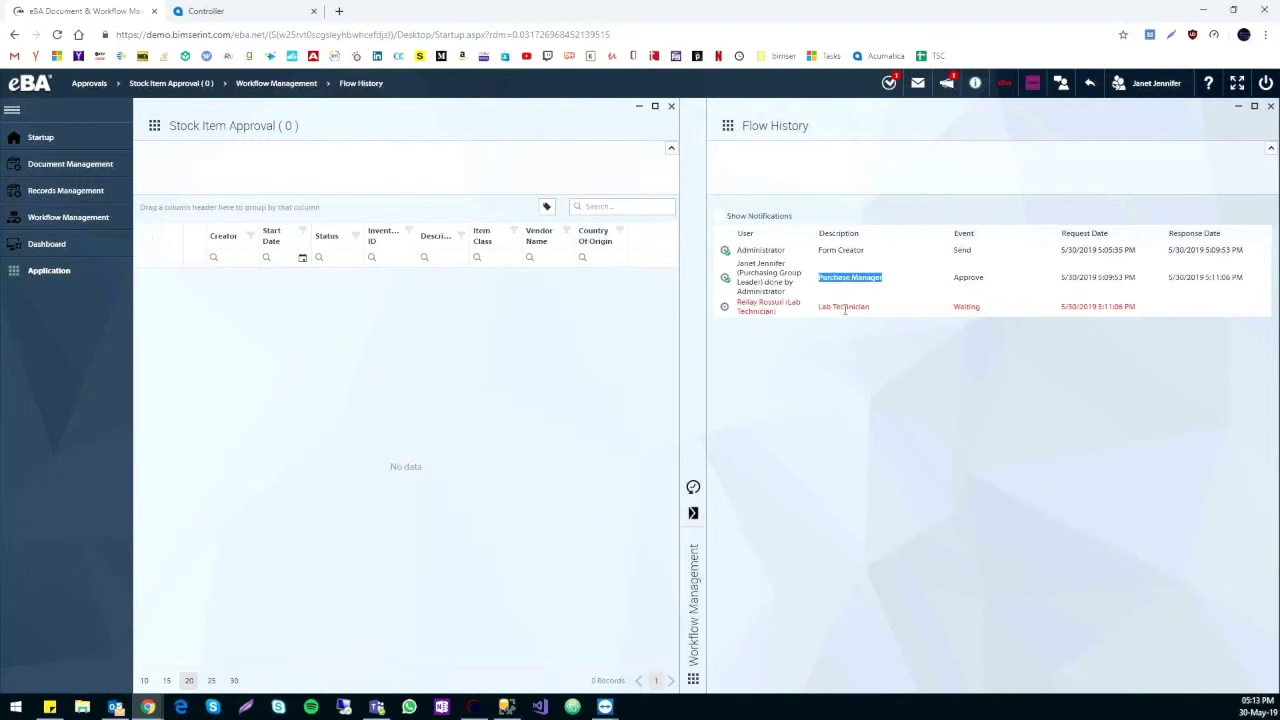
pyautogui.doubleClick(845, 306)
pyautogui.click(840, 330)
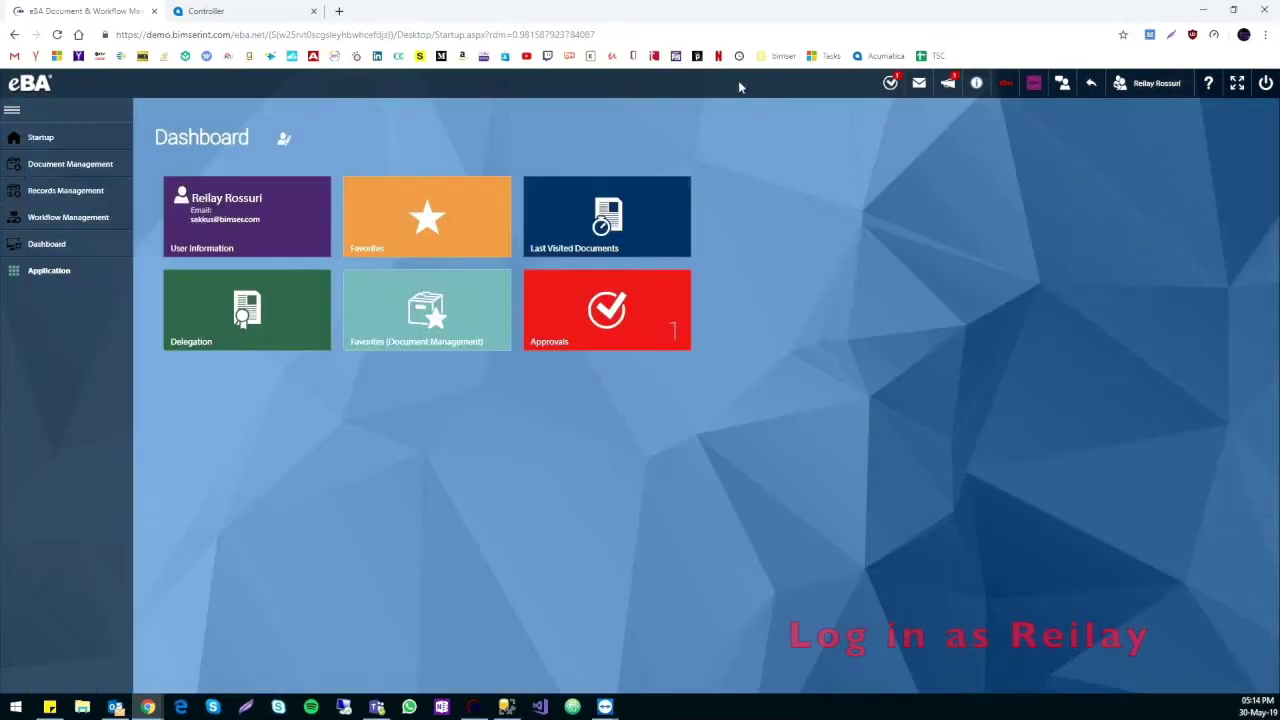
# Step: Open EBATESTING from the lab technician's approvals and scroll through the heat treatment certificate
pyautogui.click(890, 83)
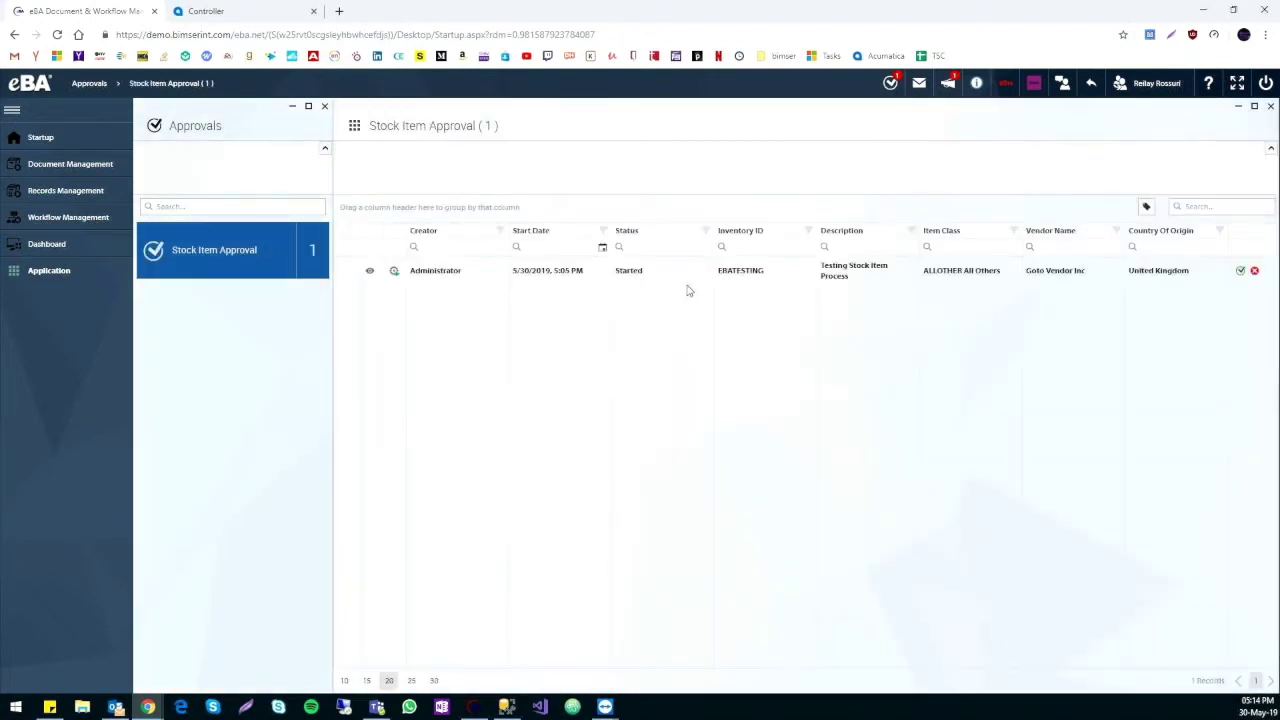
pyautogui.click(688, 272)
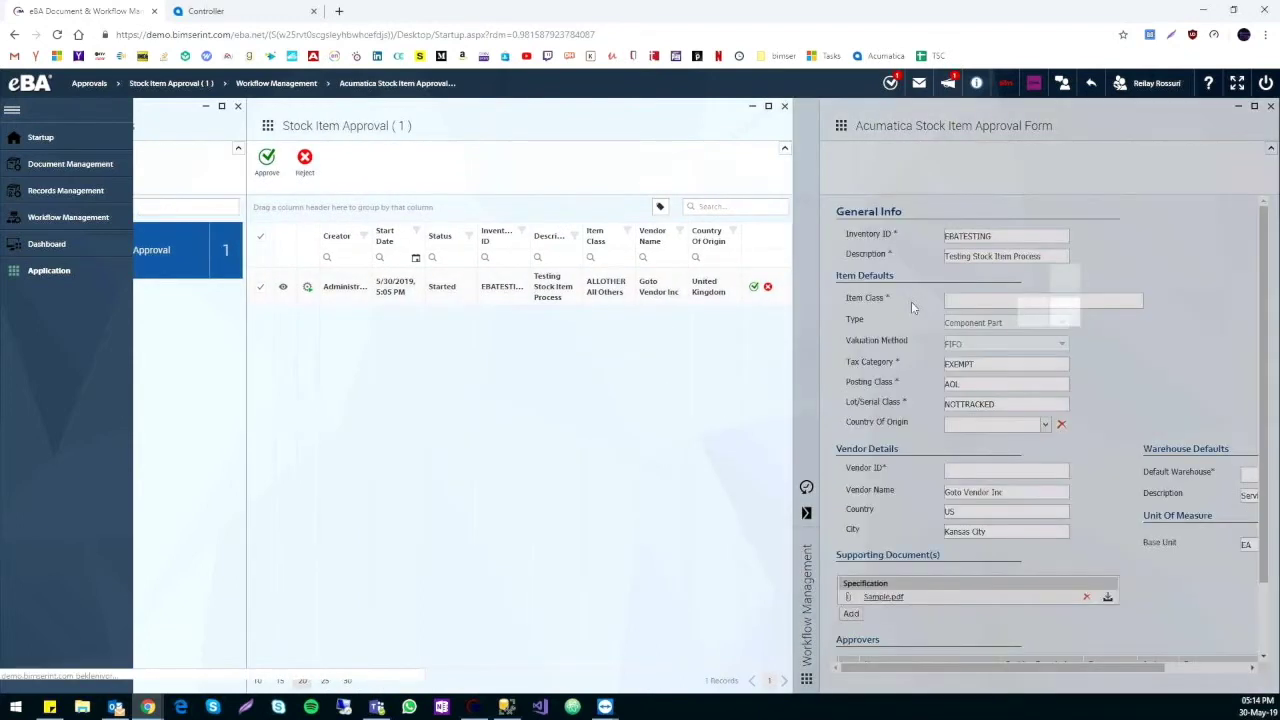
pyautogui.scroll(-1, 1076, 286)
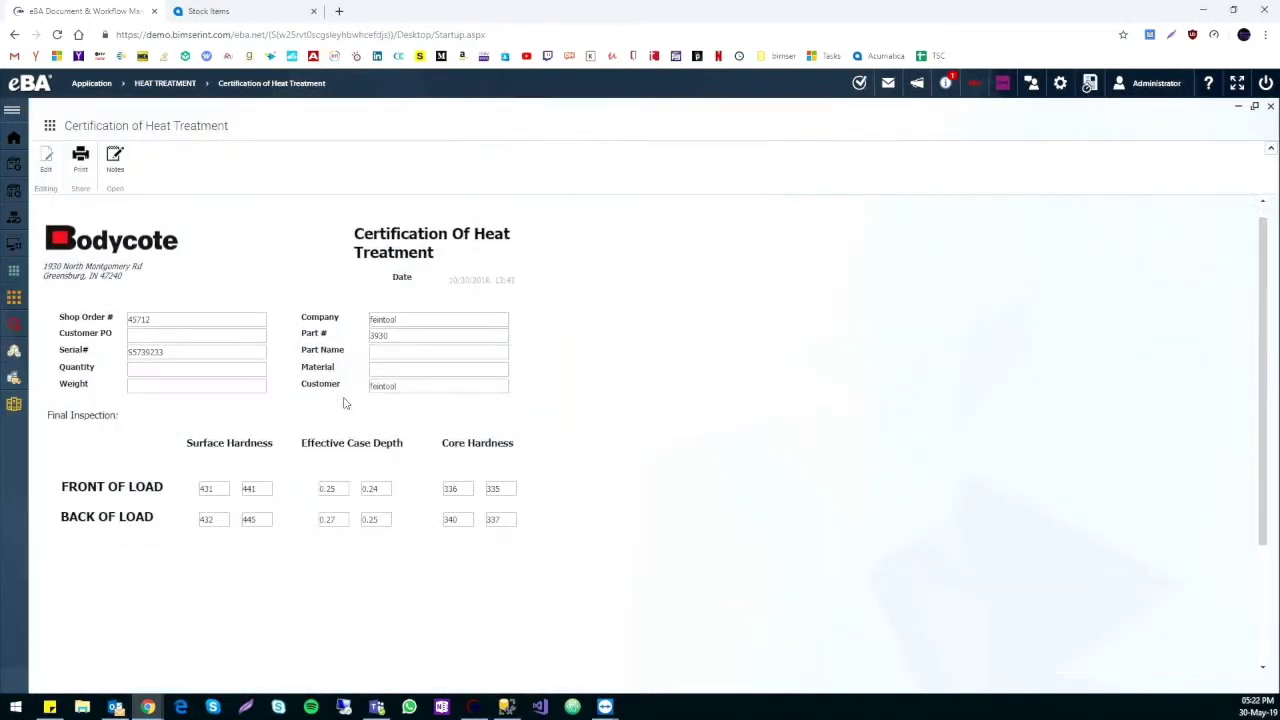
pyautogui.scroll(-1, 343, 403)
# Step: Scroll through the EBATESTING approval form in the lab manager's list
pyautogui.scroll(1, 343, 403)
pyautogui.scroll(-1, 343, 403)
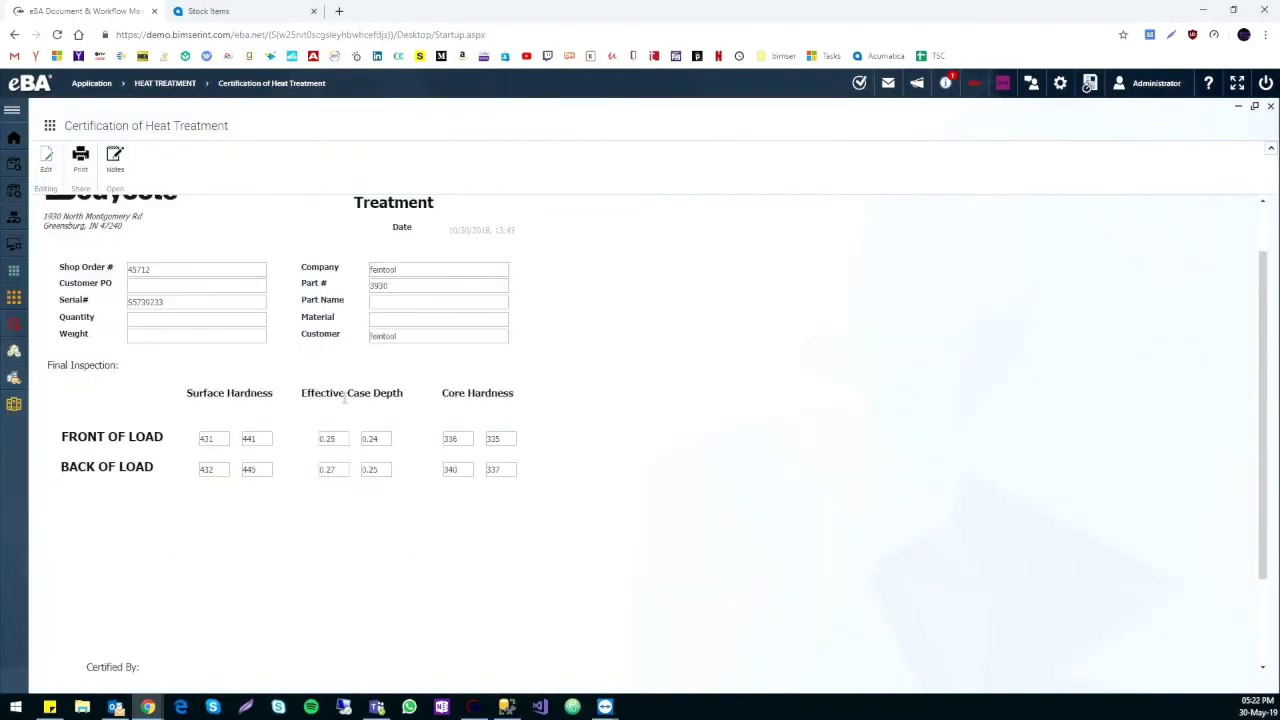
pyautogui.scroll(1, 344, 397)
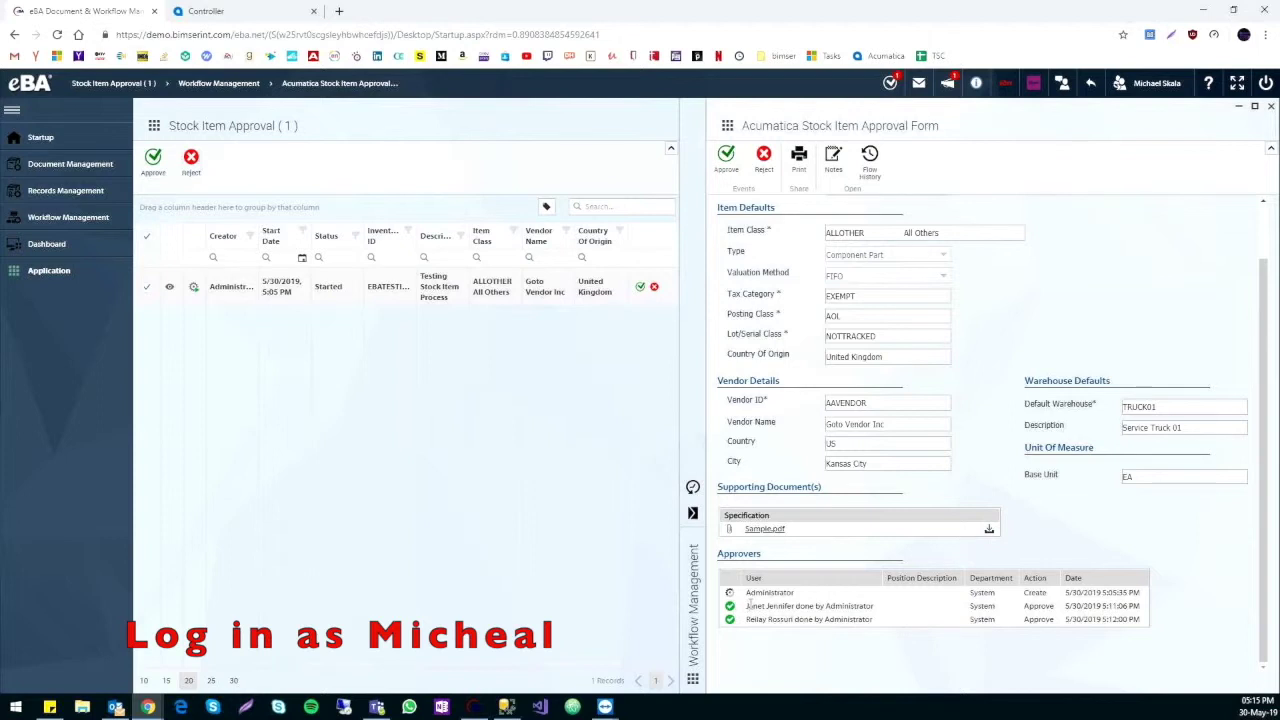
# Step: Approve as lab manager, note the waiting Form Creator step, and import EBATESTING into Acumatica
pyautogui.click(729, 160)
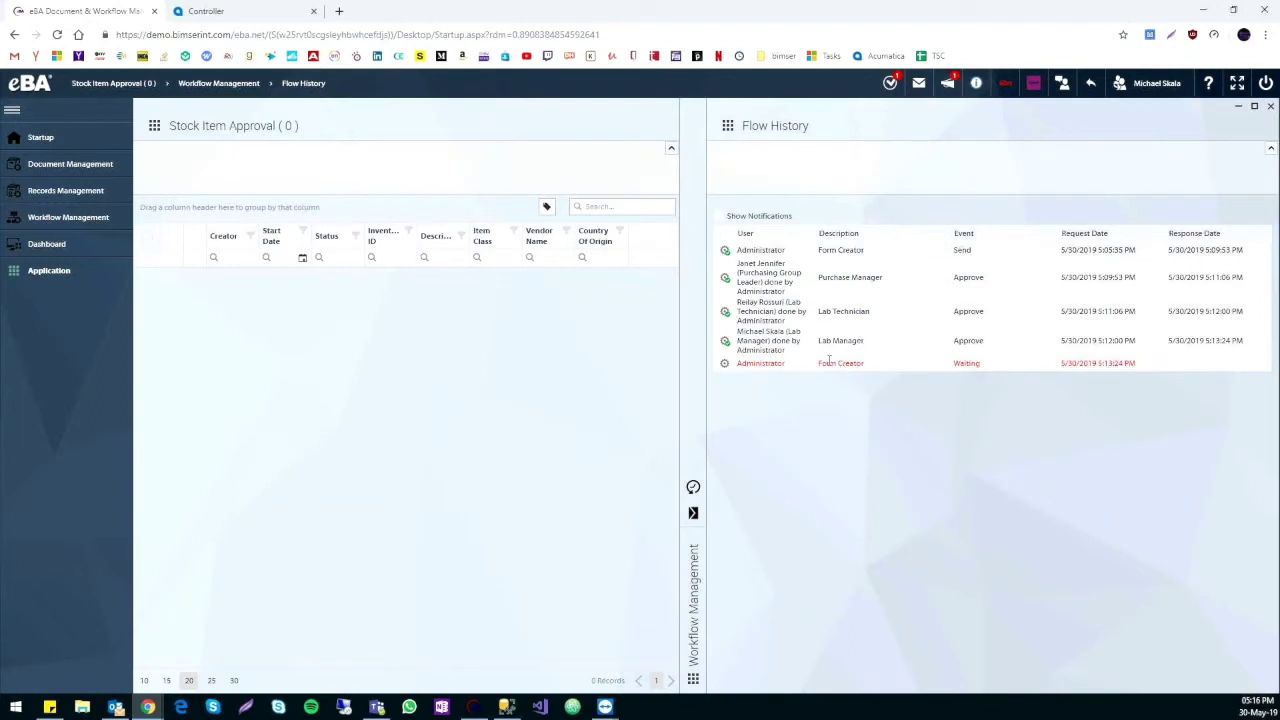
pyautogui.doubleClick(829, 362)
pyautogui.click(829, 362)
pyautogui.tripleClick(829, 362)
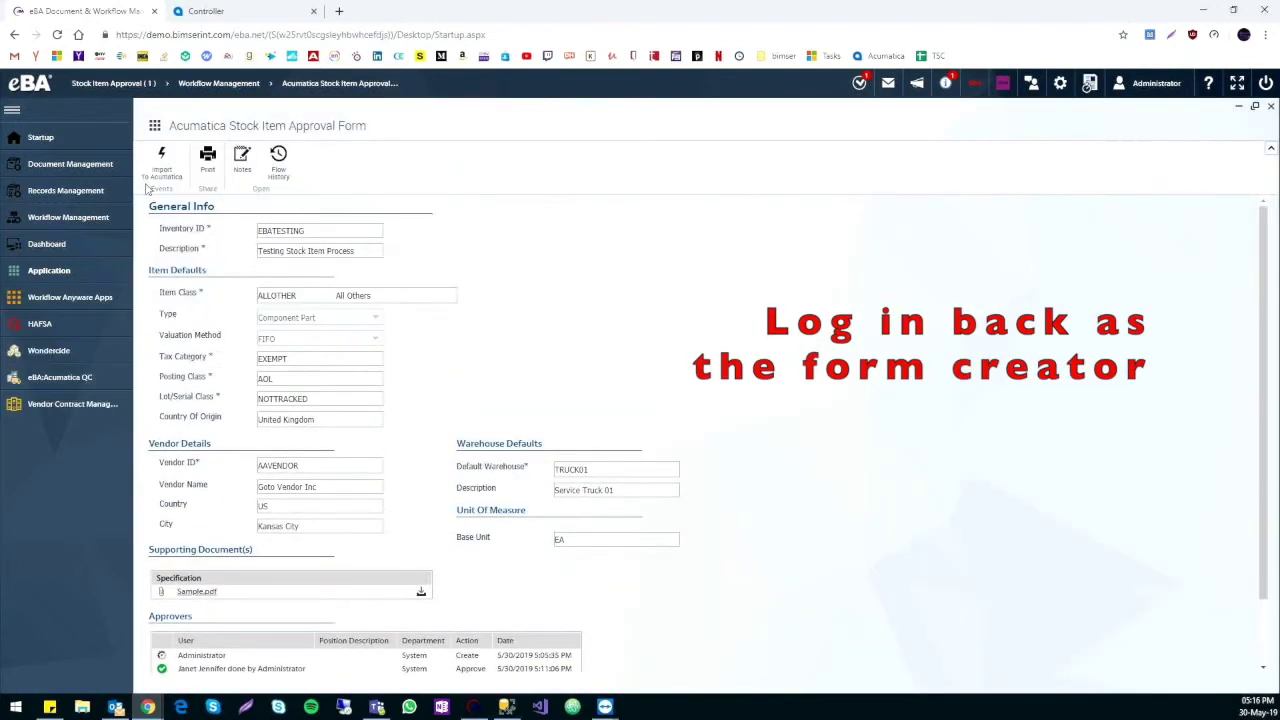
pyautogui.click(152, 178)
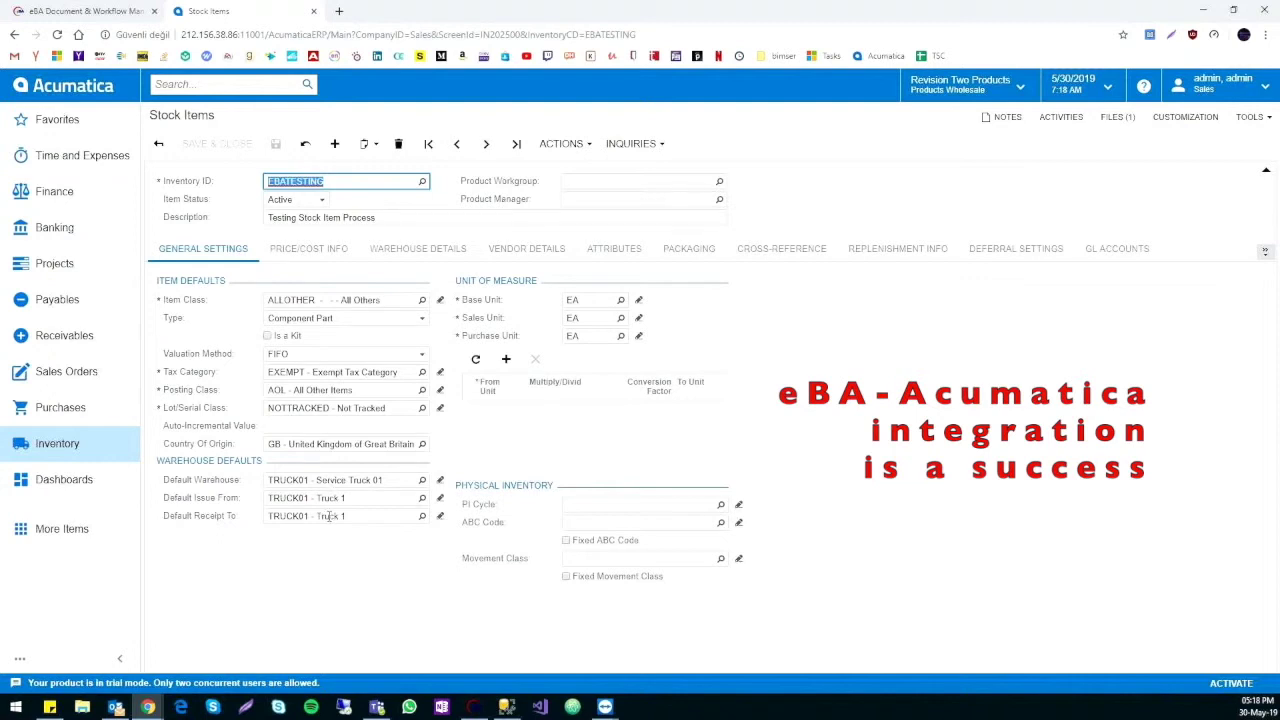
# Step: Open FILES (1) on the EBATESTING stock item to show SPEC Sample.pdf
pyautogui.click(1130, 120)
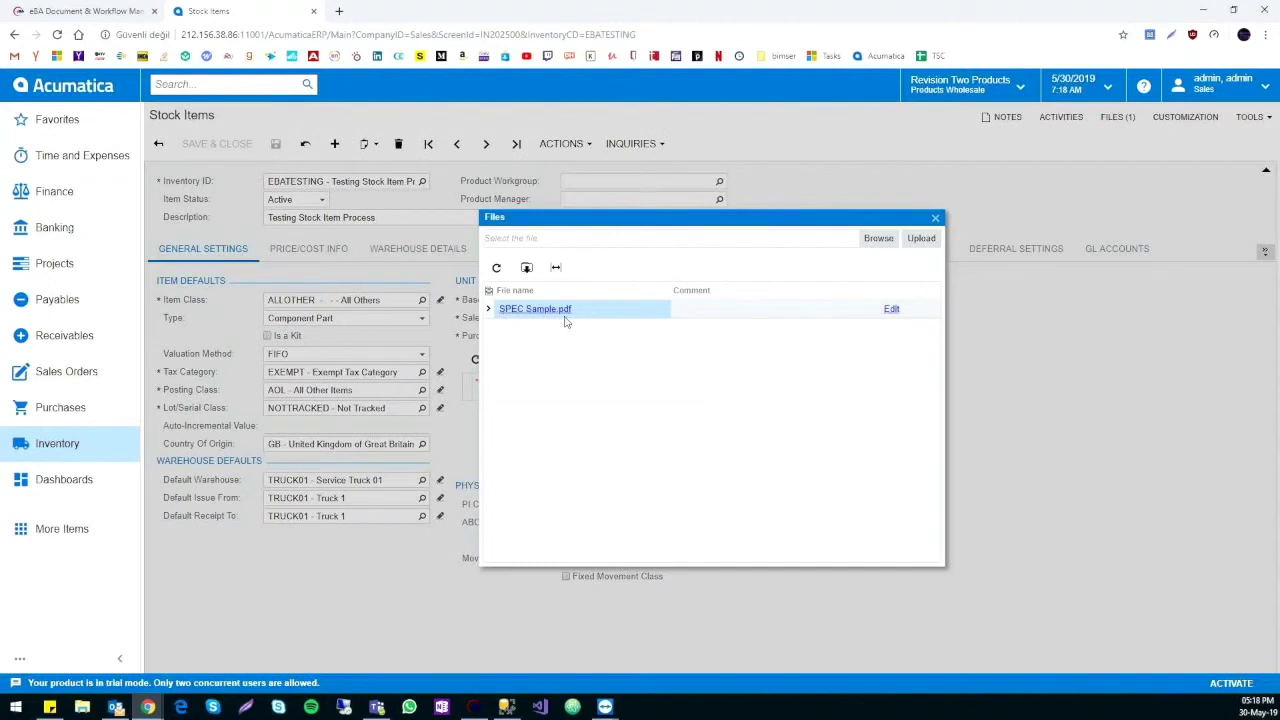